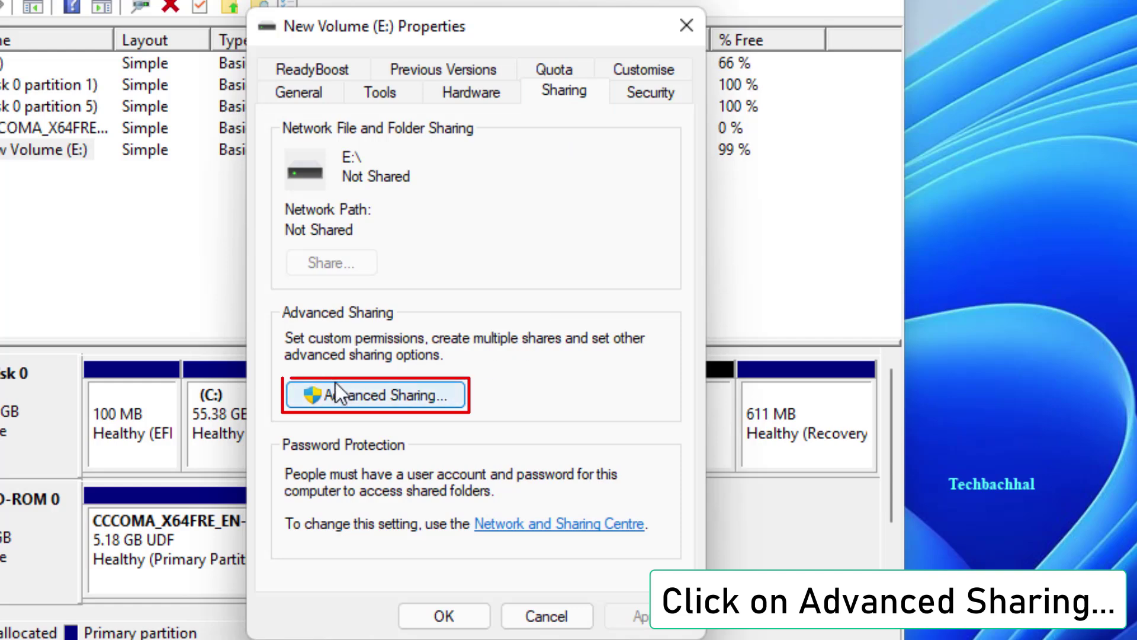
# Share the New Volume (E:) drive through advanced sharing, allowing Everyone Full Control, and close its properties.
pyautogui.click(362, 398)
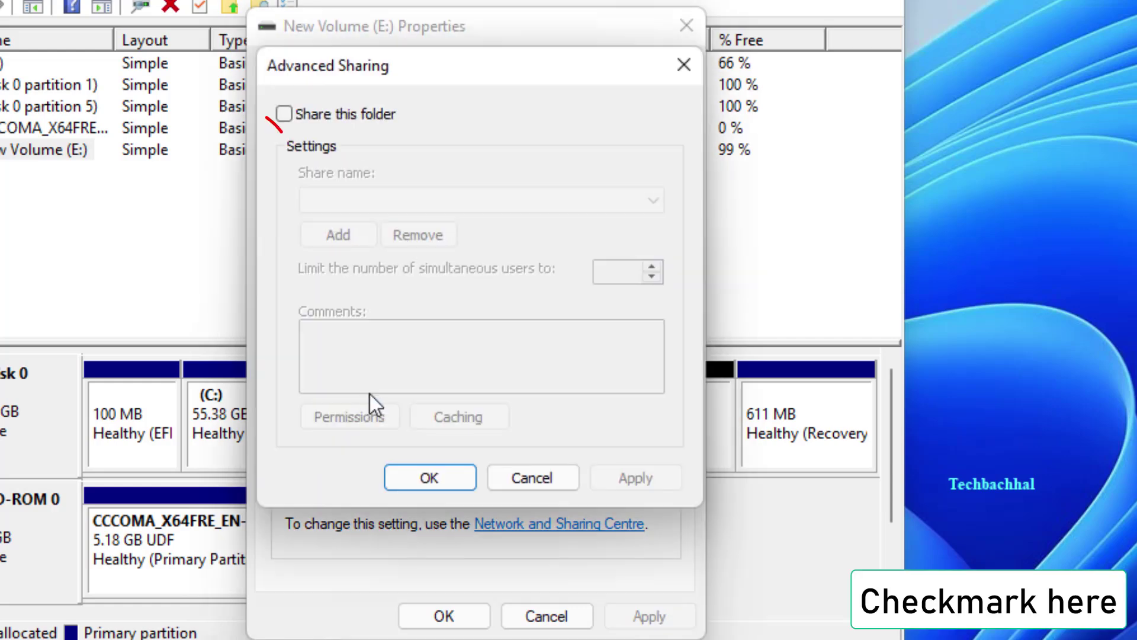
pyautogui.click(284, 114)
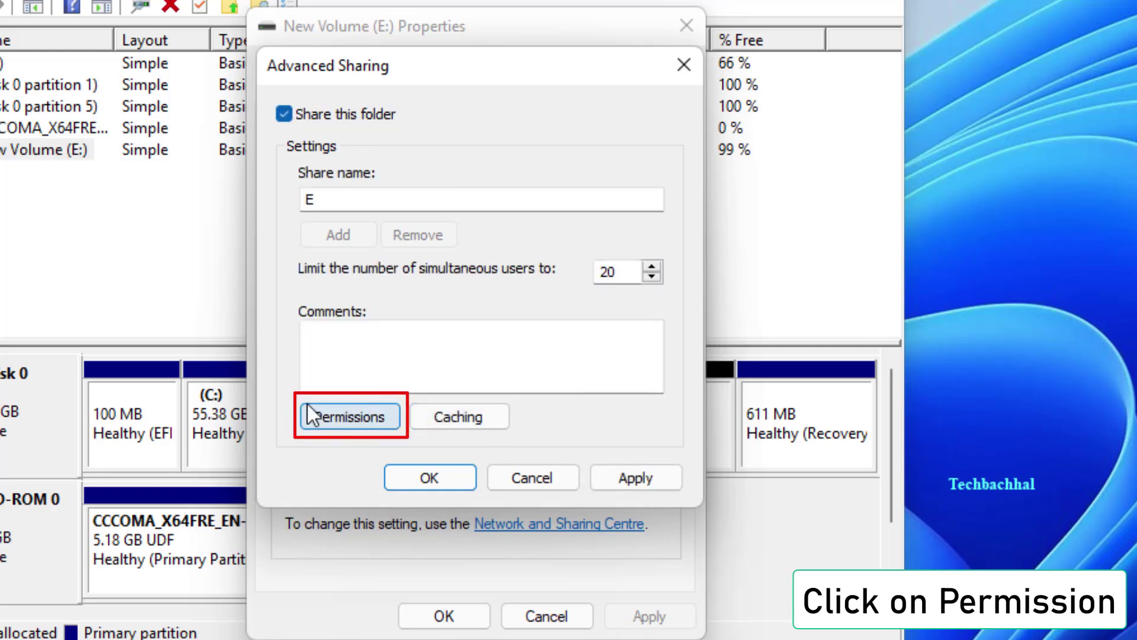
pyautogui.click(335, 418)
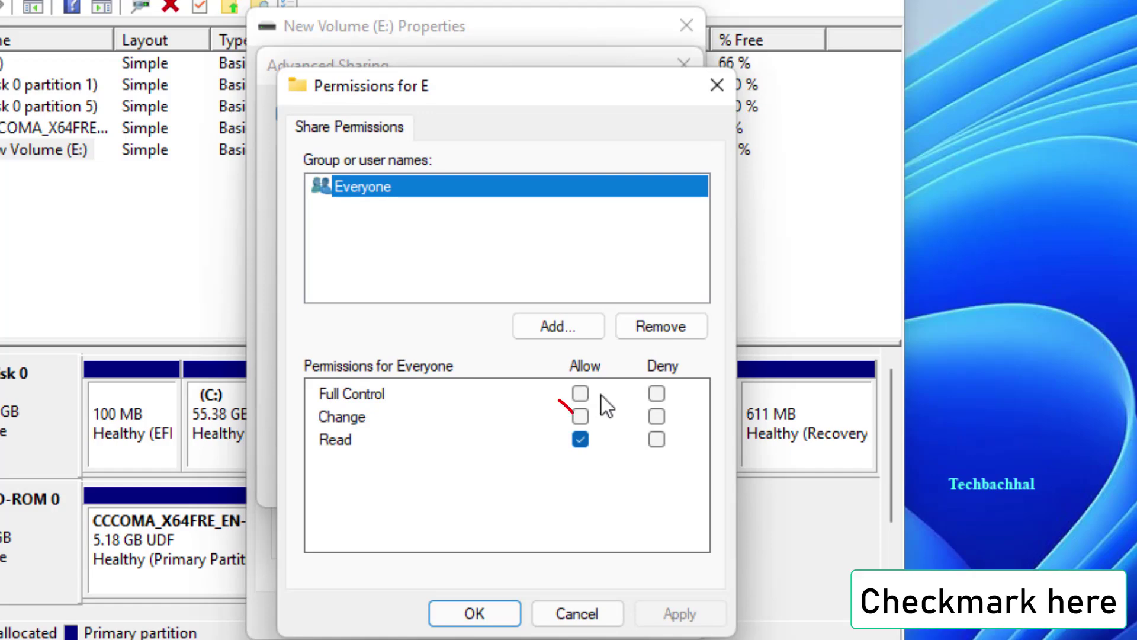
pyautogui.click(581, 394)
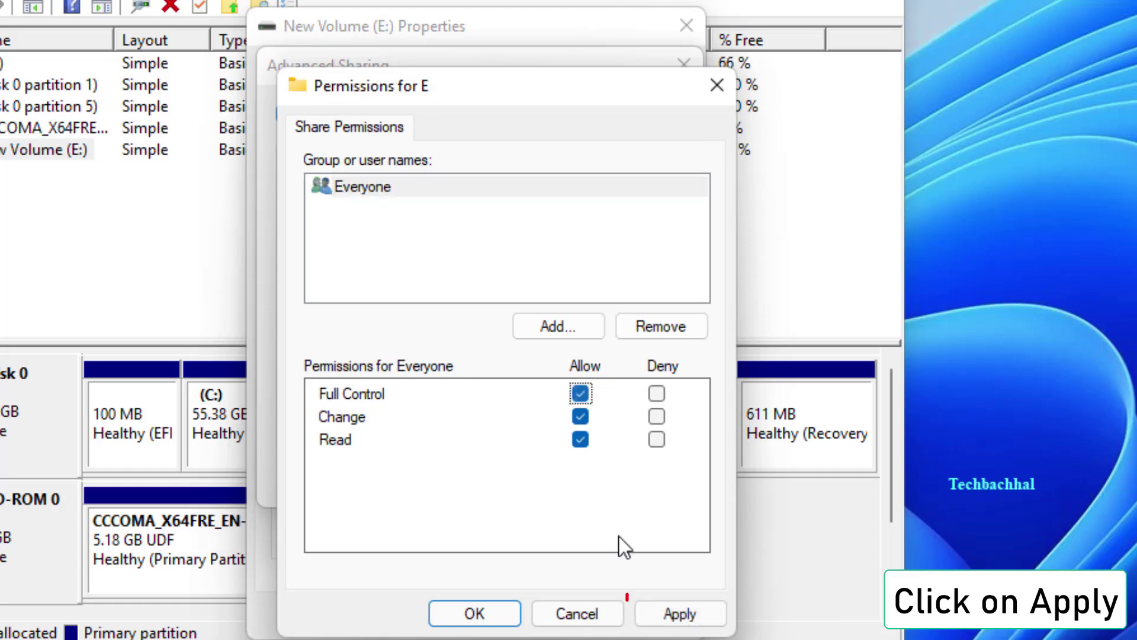
pyautogui.click(683, 609)
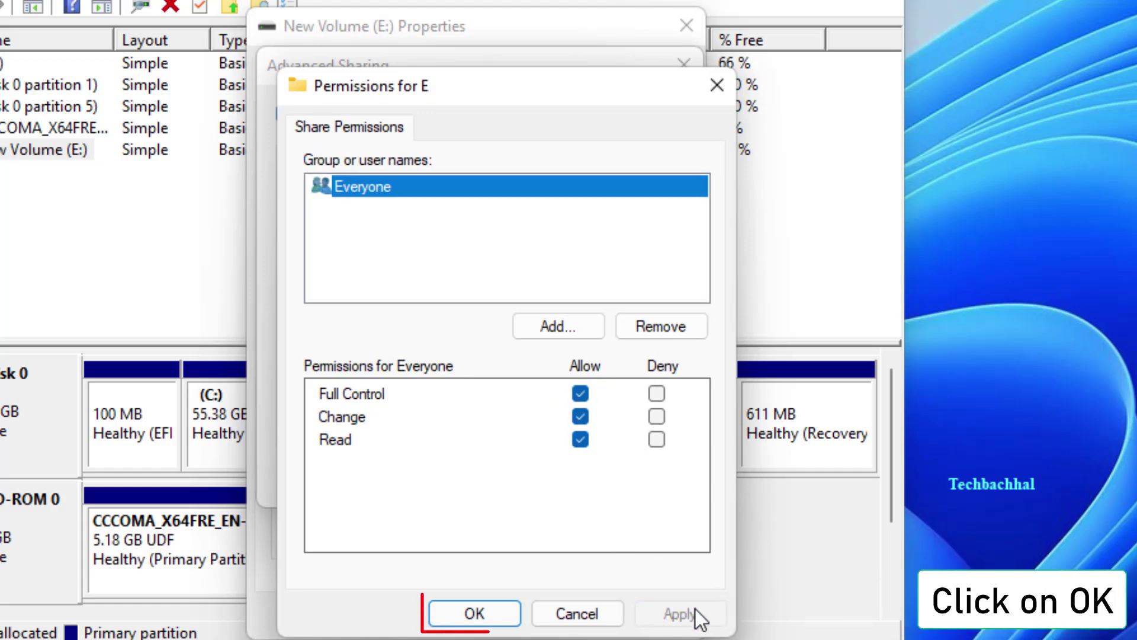
pyautogui.click(467, 613)
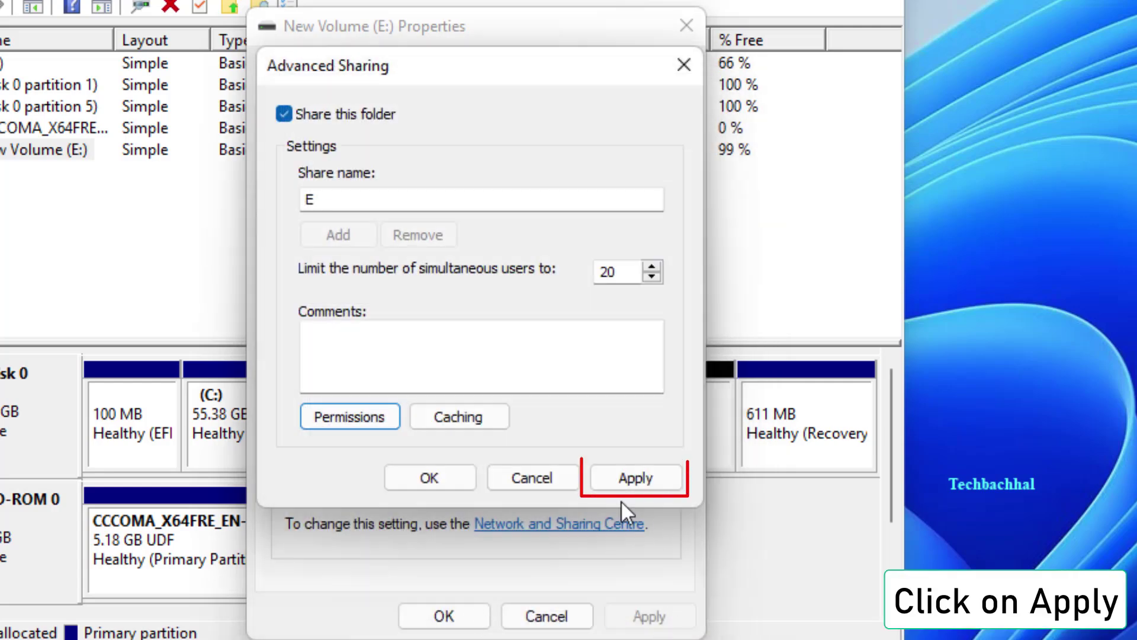
pyautogui.click(594, 480)
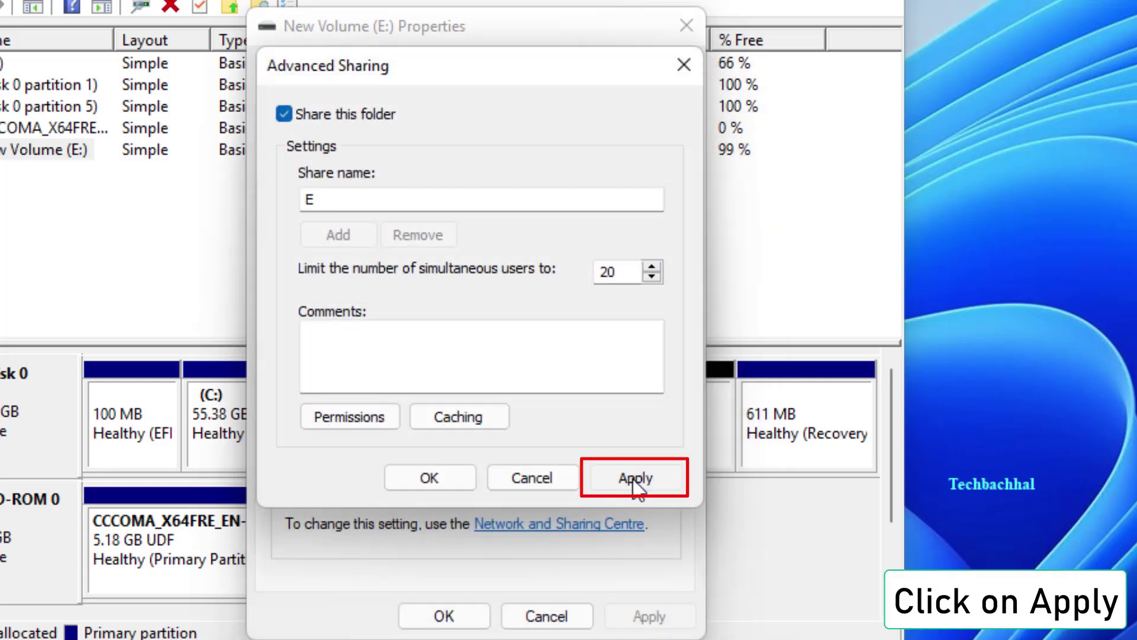
pyautogui.click(422, 480)
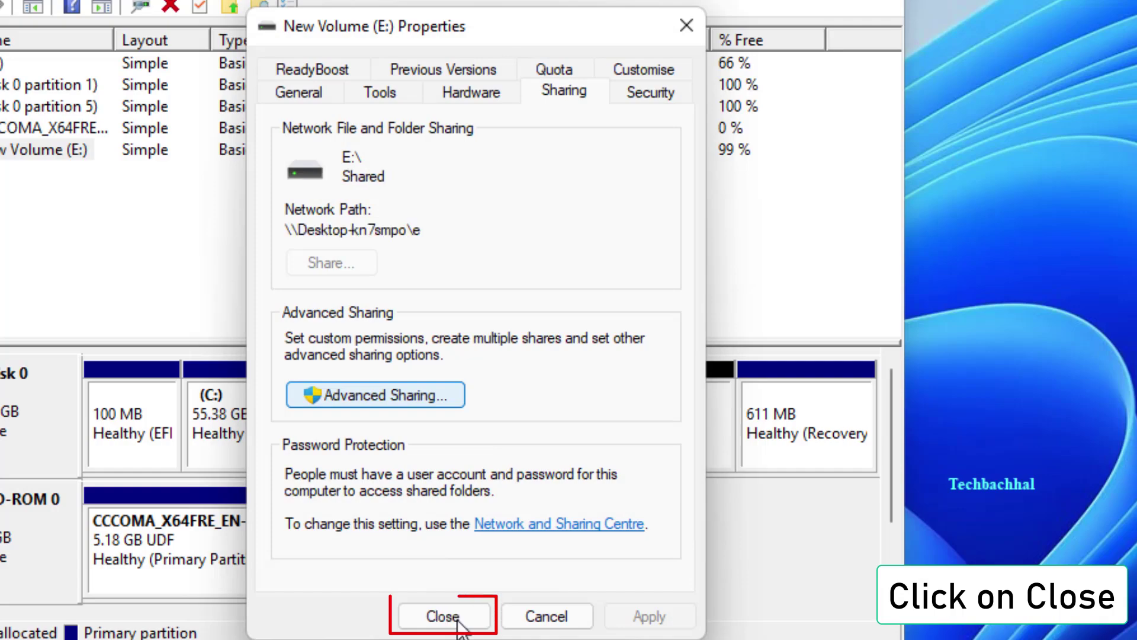
pyautogui.click(443, 616)
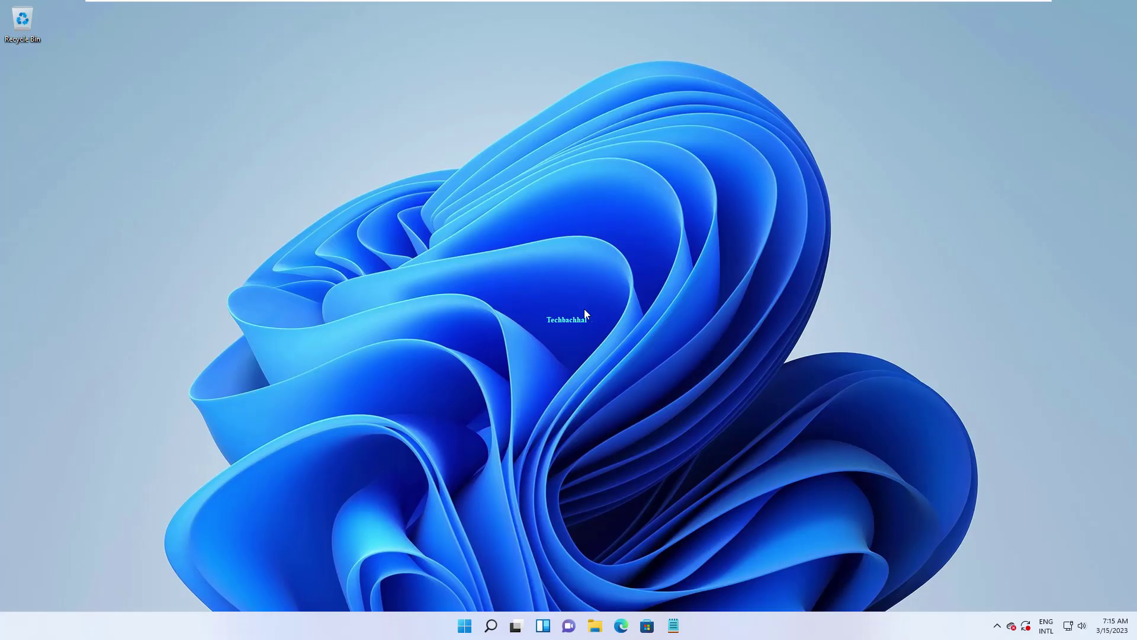
# Search for cmd and open Command Prompt as administrator, allowing it to make changes to the device.
pyautogui.click(490, 626)
pyautogui.write('cmd')
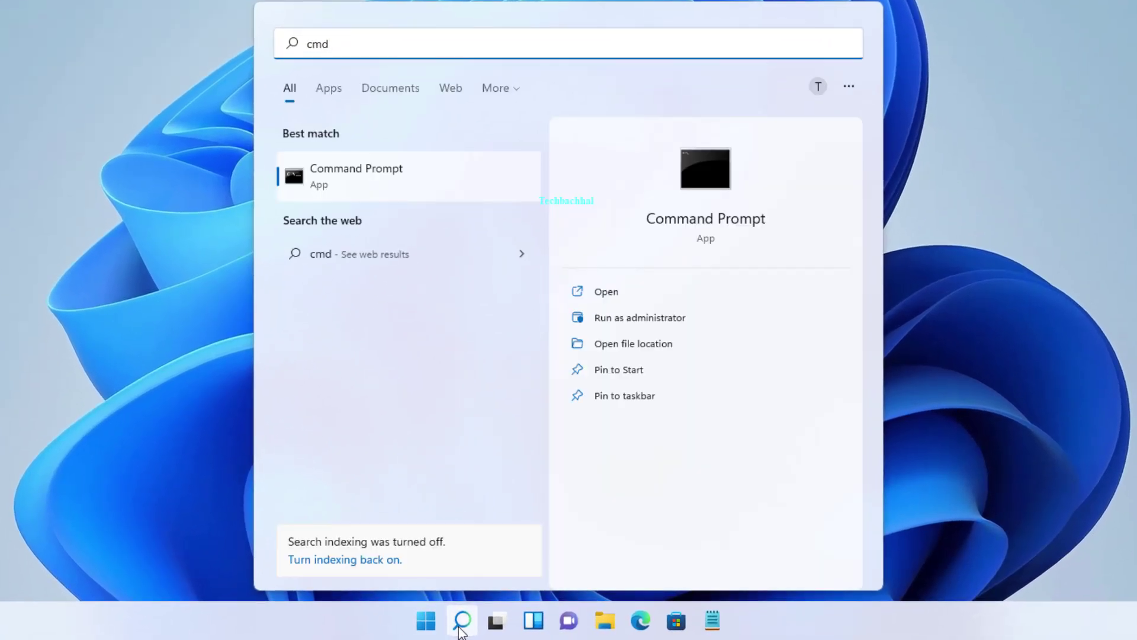
pyautogui.click(602, 321)
pyautogui.click(601, 320)
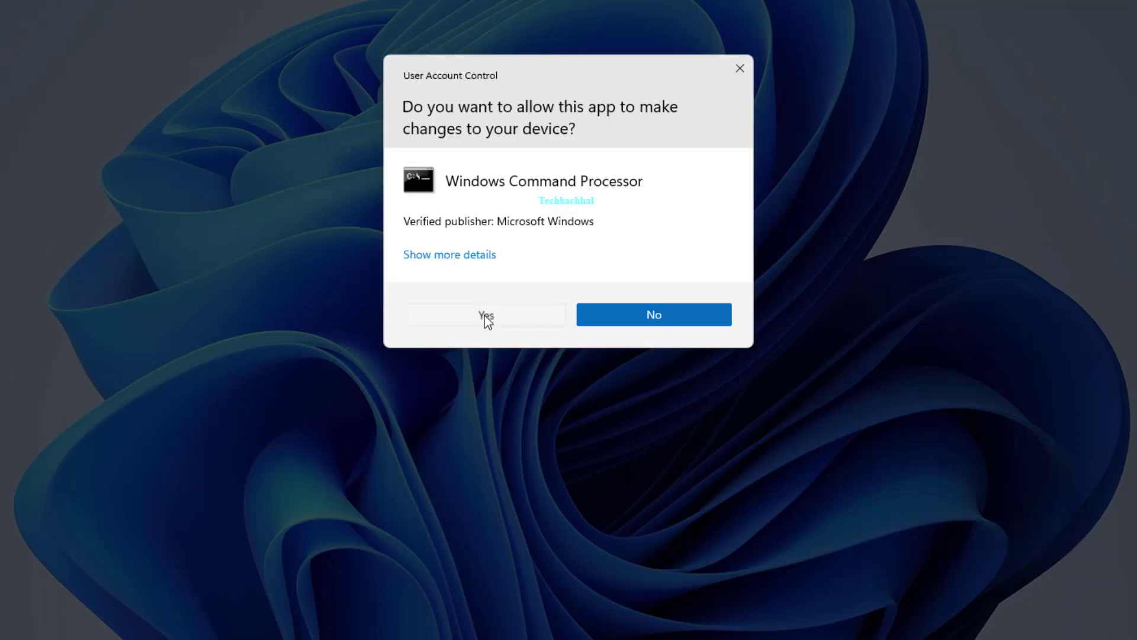
pyautogui.click(487, 316)
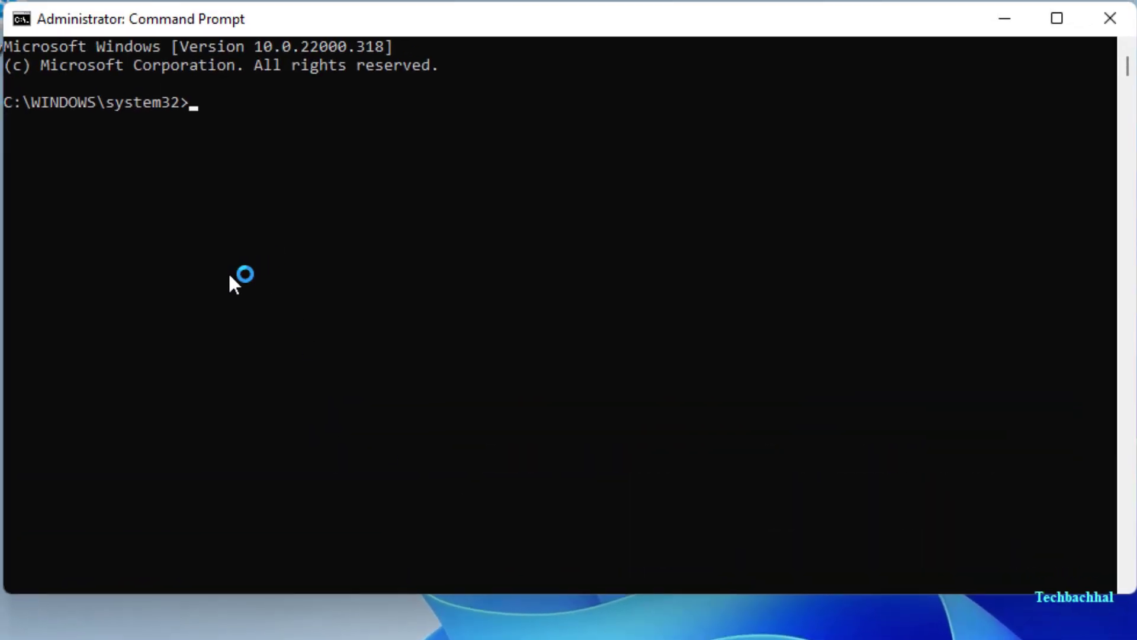
# Run ipconfig, copy the Ethernet adapter's IPv4 address, and minimise Command Prompt.
pyautogui.write('ipconfig')
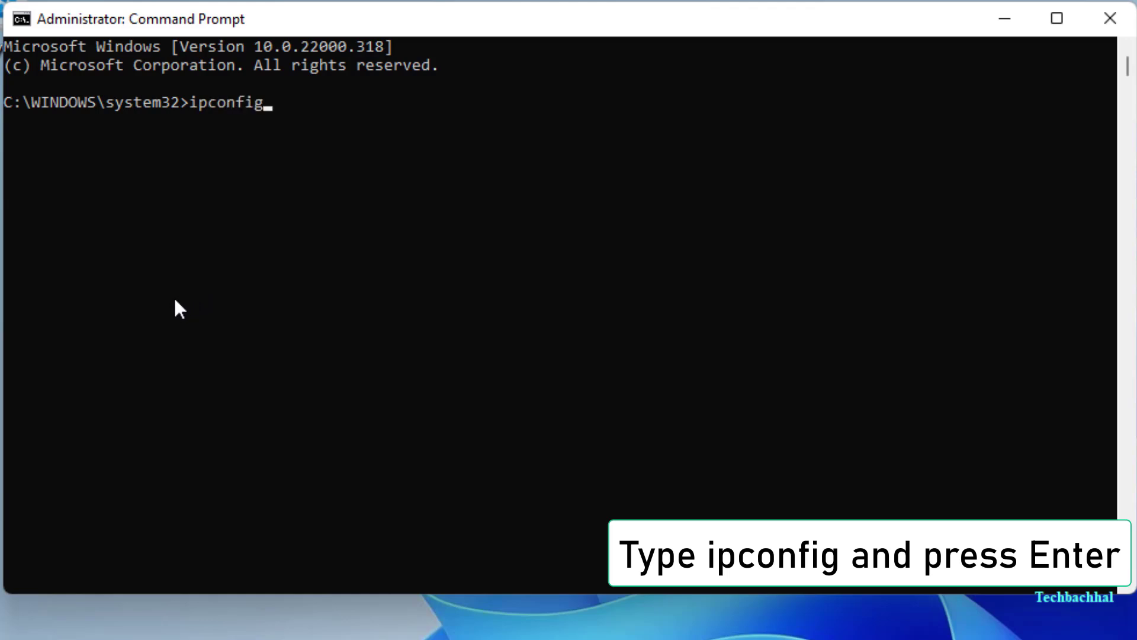
pyautogui.press('Return')
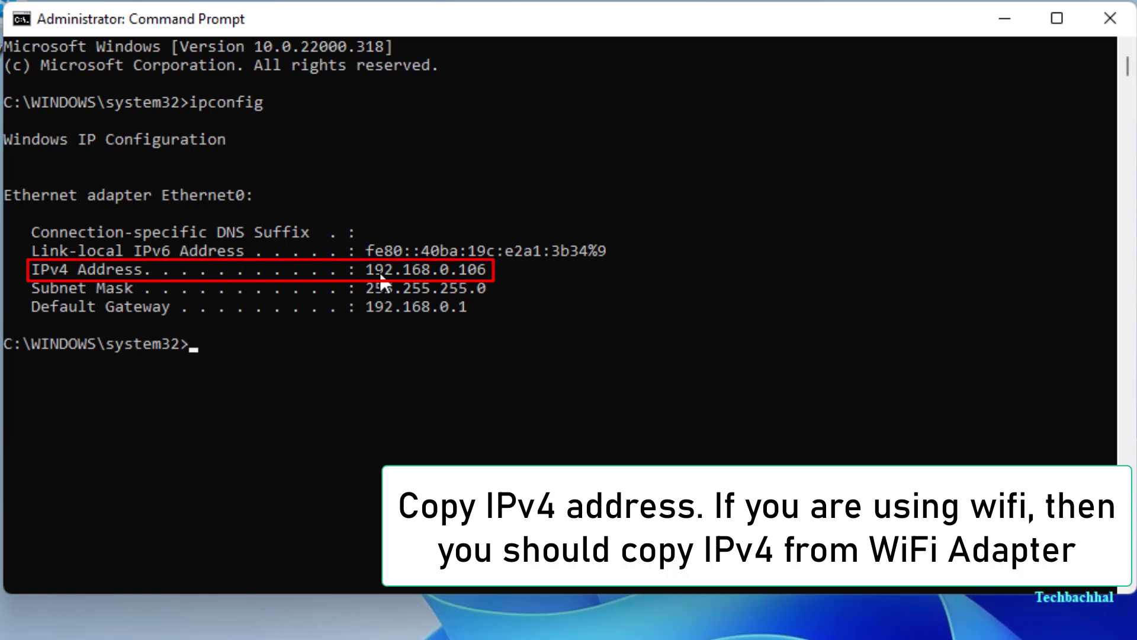
pyautogui.moveTo(487, 270); pyautogui.dragTo(374, 275)
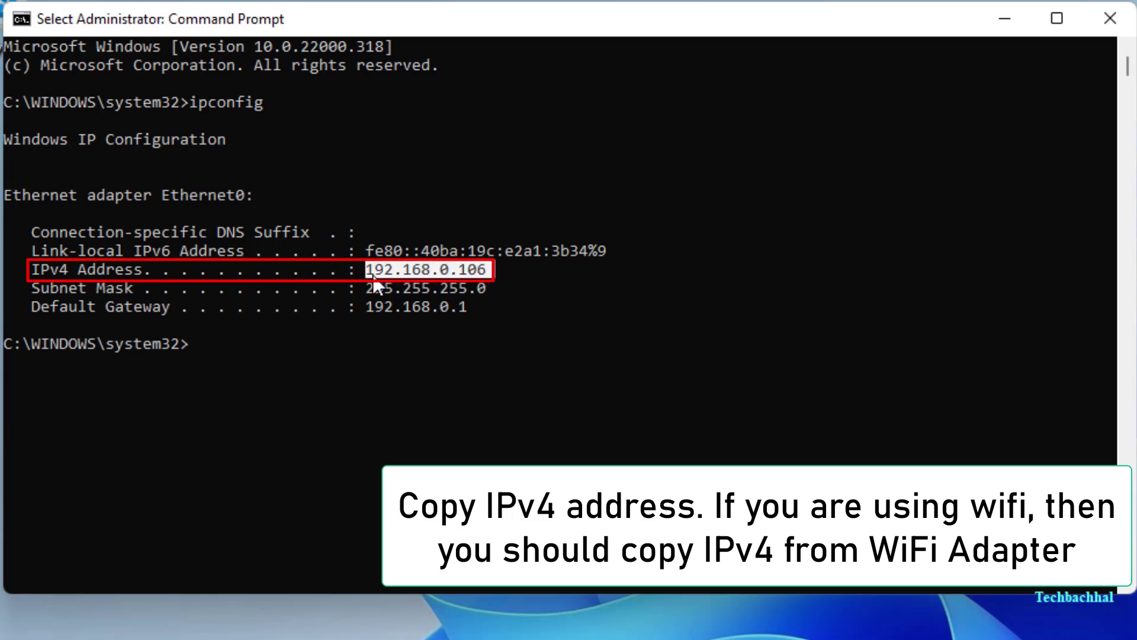
pyautogui.hotkey('ctrl', 'c')
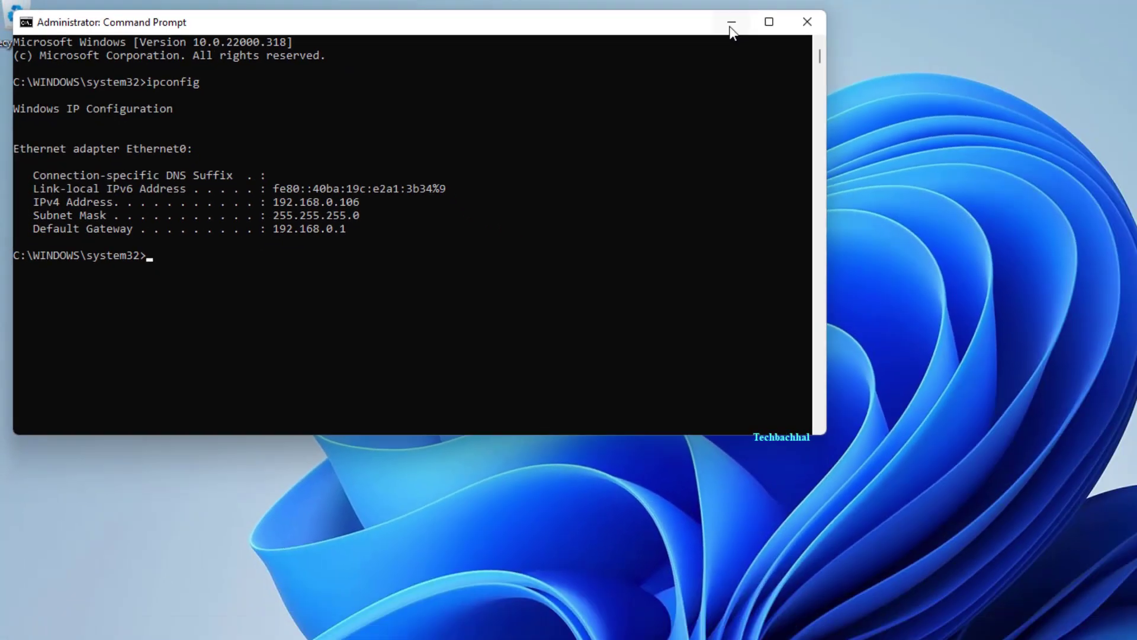
pyautogui.click(1005, 22)
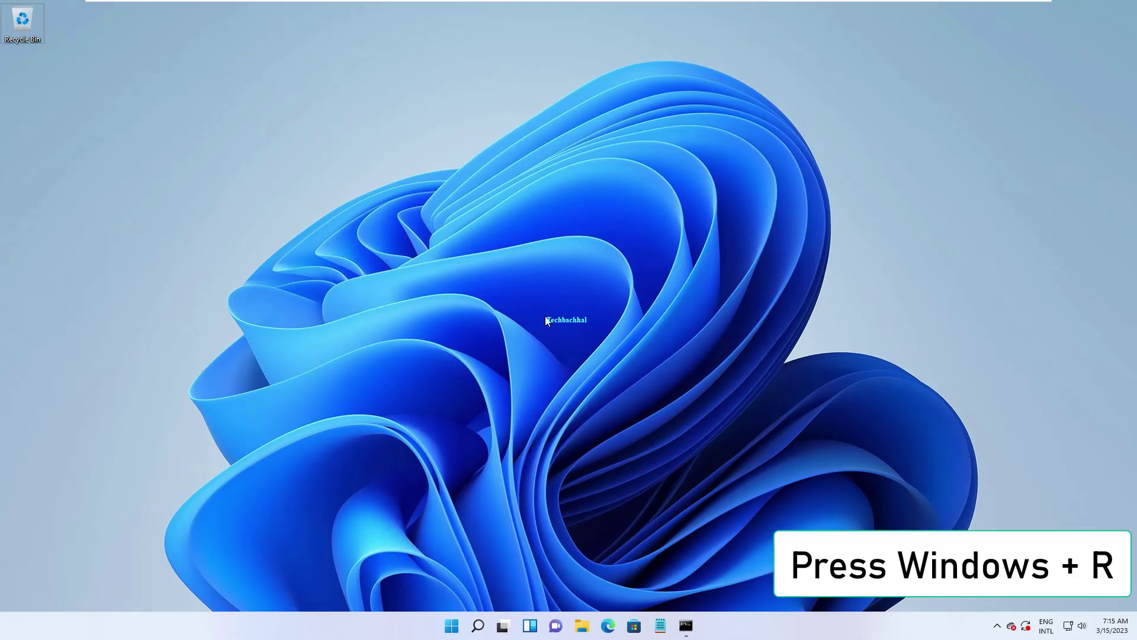
# Open \\192.168.0.106 from the Run dialog to check the shared folders, and close the folder window.
pyautogui.press('super+r')
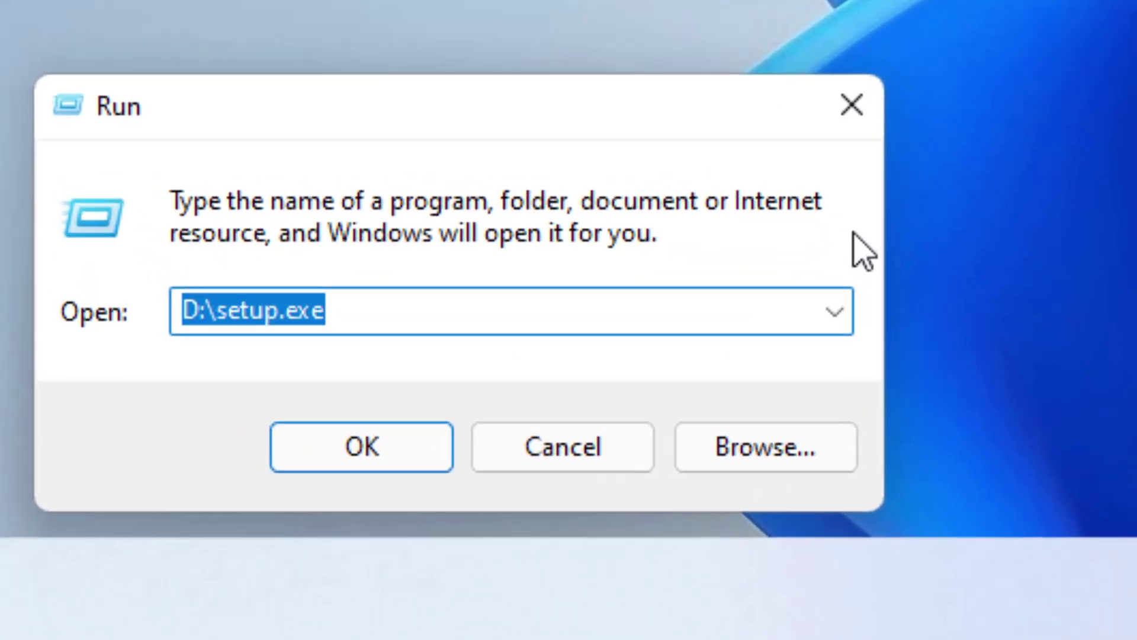
pyautogui.write('\\\\')
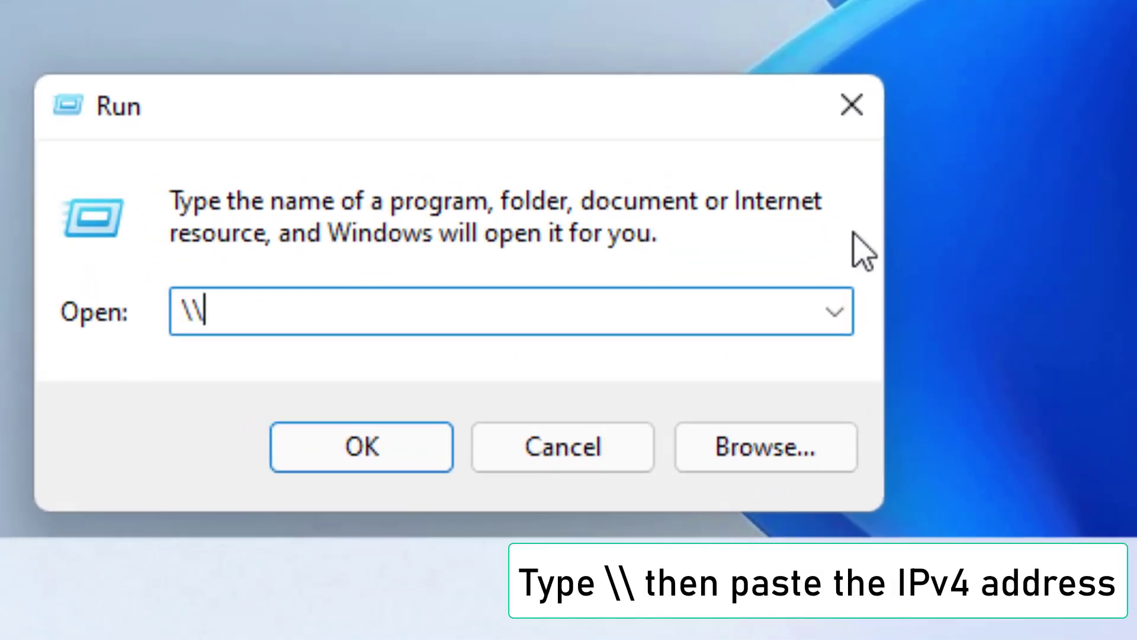
pyautogui.hotkey('ctrl', 'v')
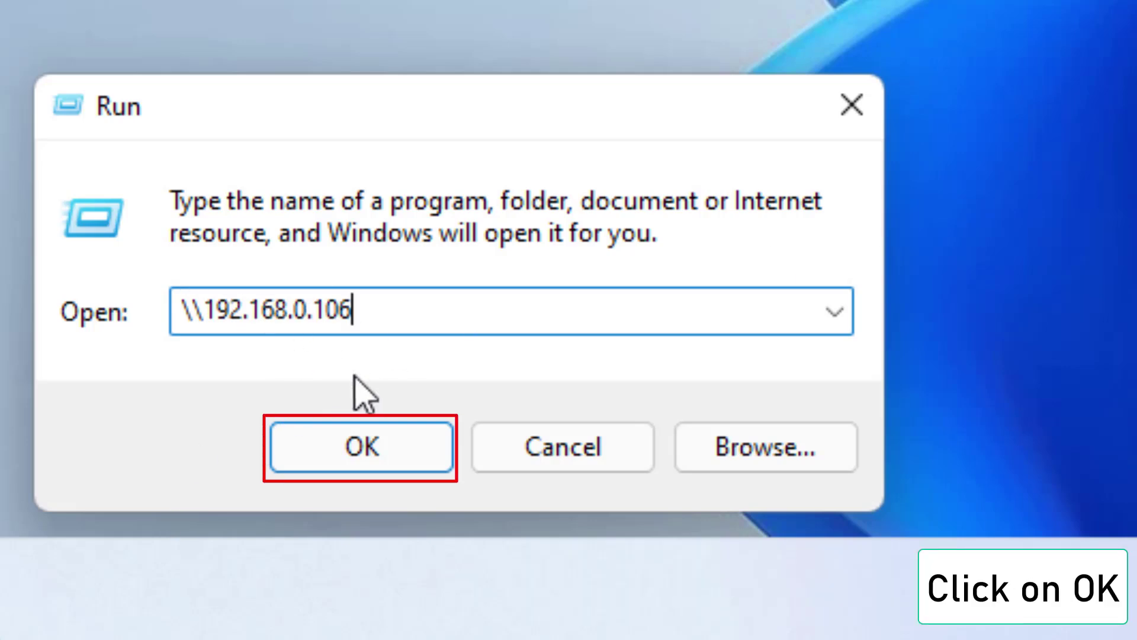
pyautogui.click(323, 461)
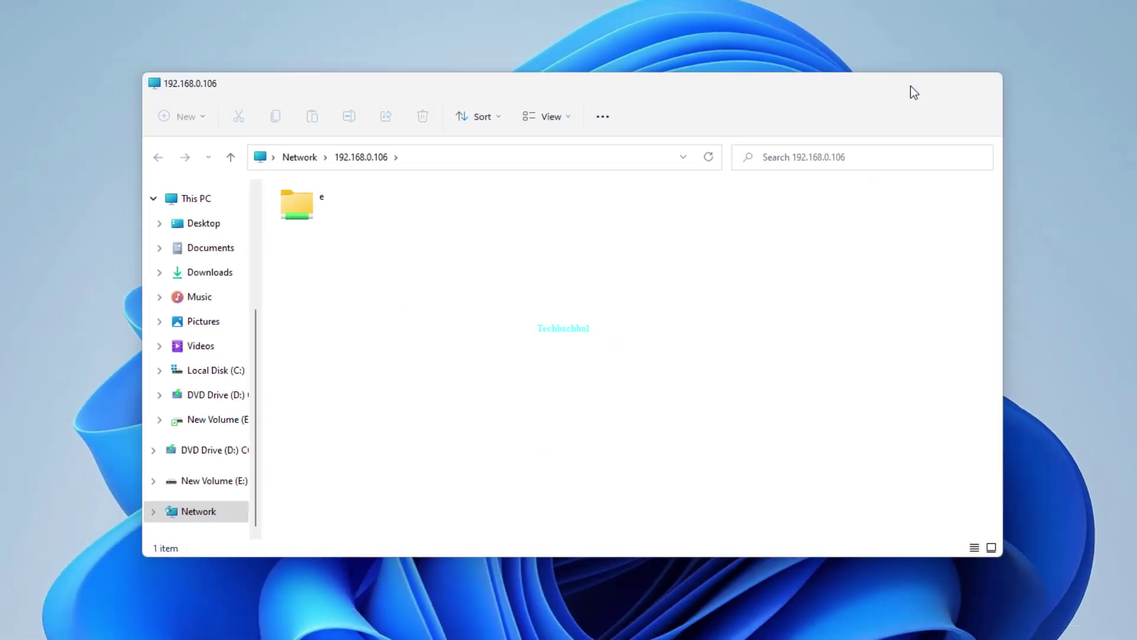
pyautogui.click(1020, 19)
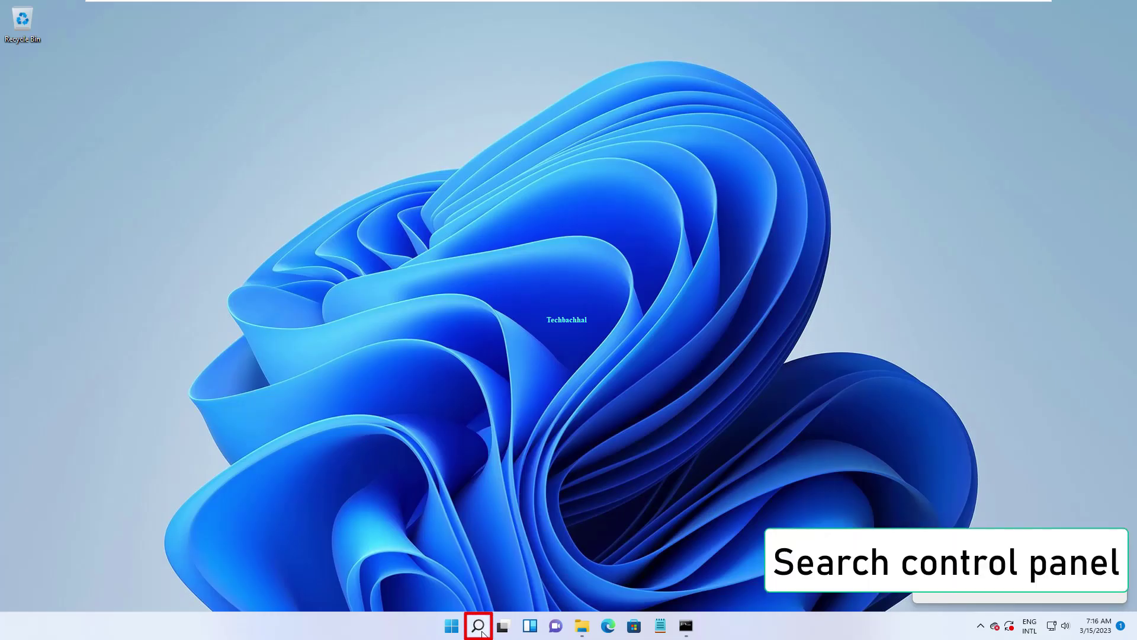
# Open Control Panel and show its items as large icons.
pyautogui.click(479, 626)
pyautogui.write('control')
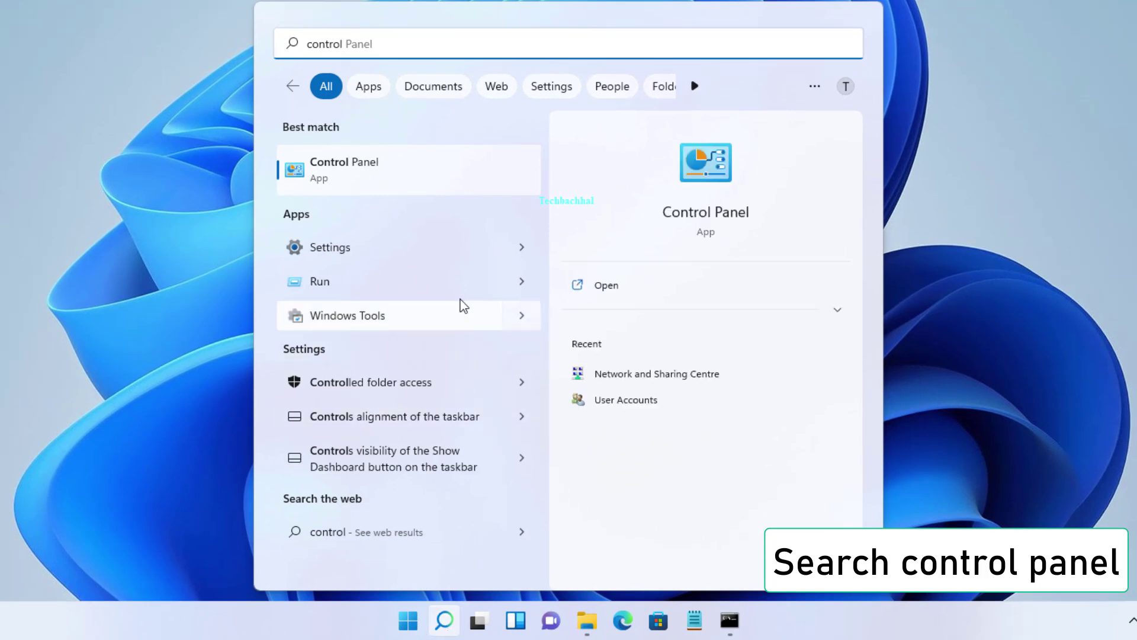
pyautogui.click(381, 183)
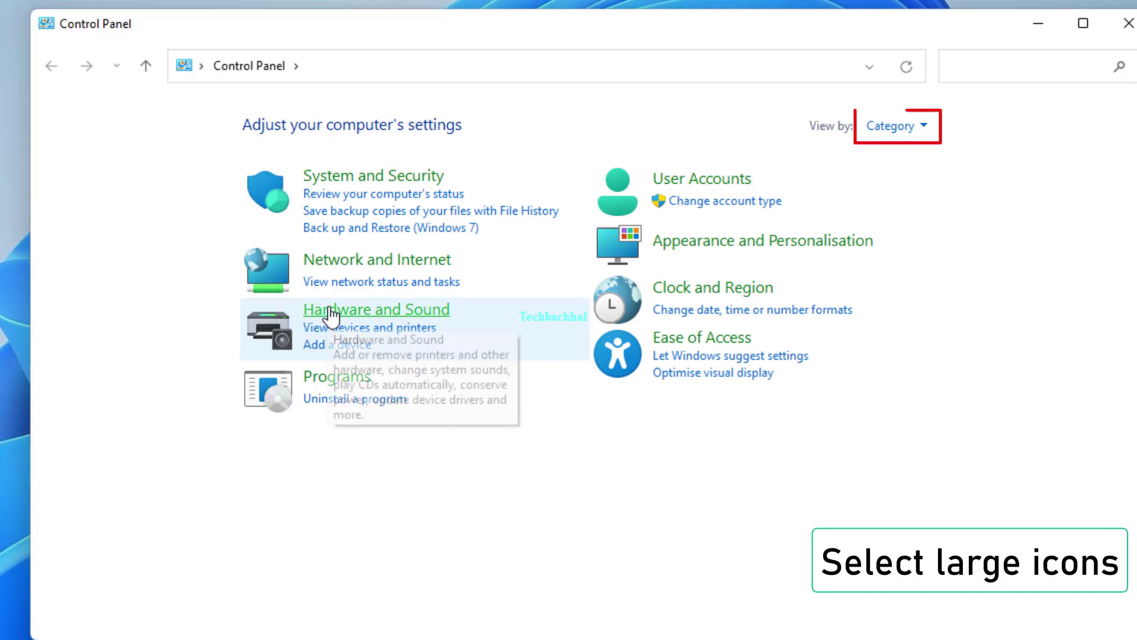
pyautogui.click(919, 131)
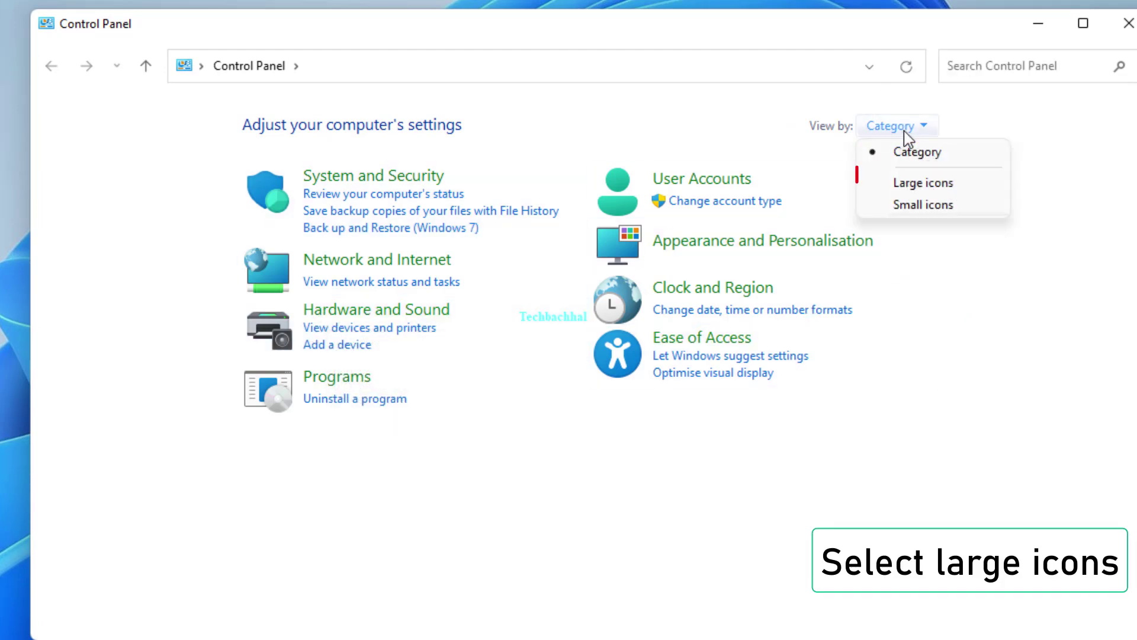
pyautogui.click(927, 185)
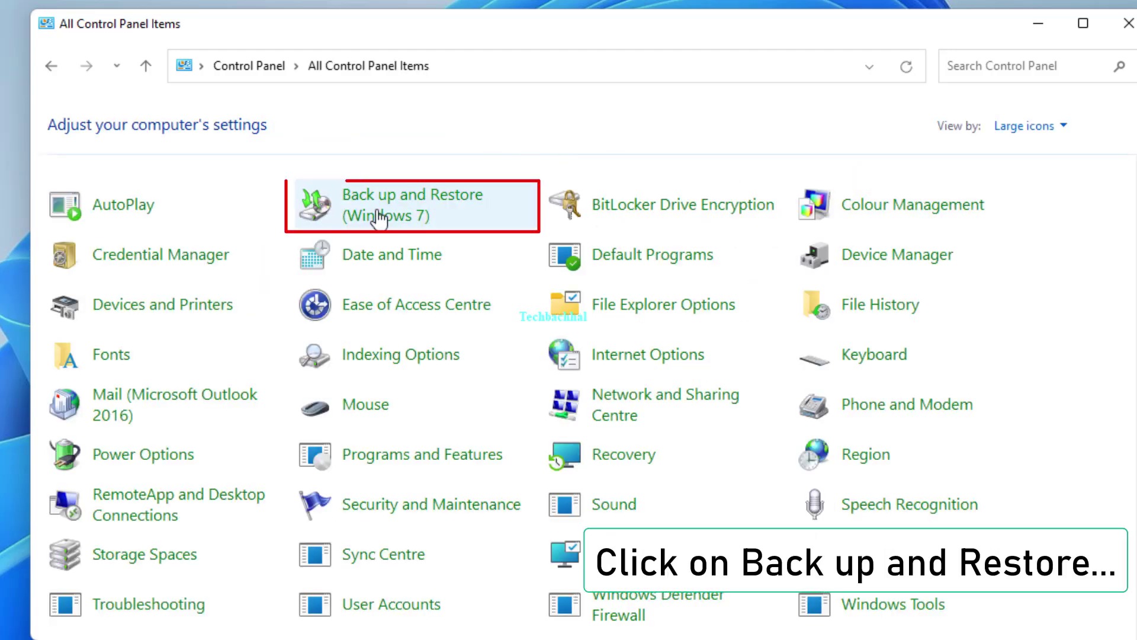
# Start creating a system image from Back up and Restore (Windows 7), with a network location as the destination.
pyautogui.click(402, 199)
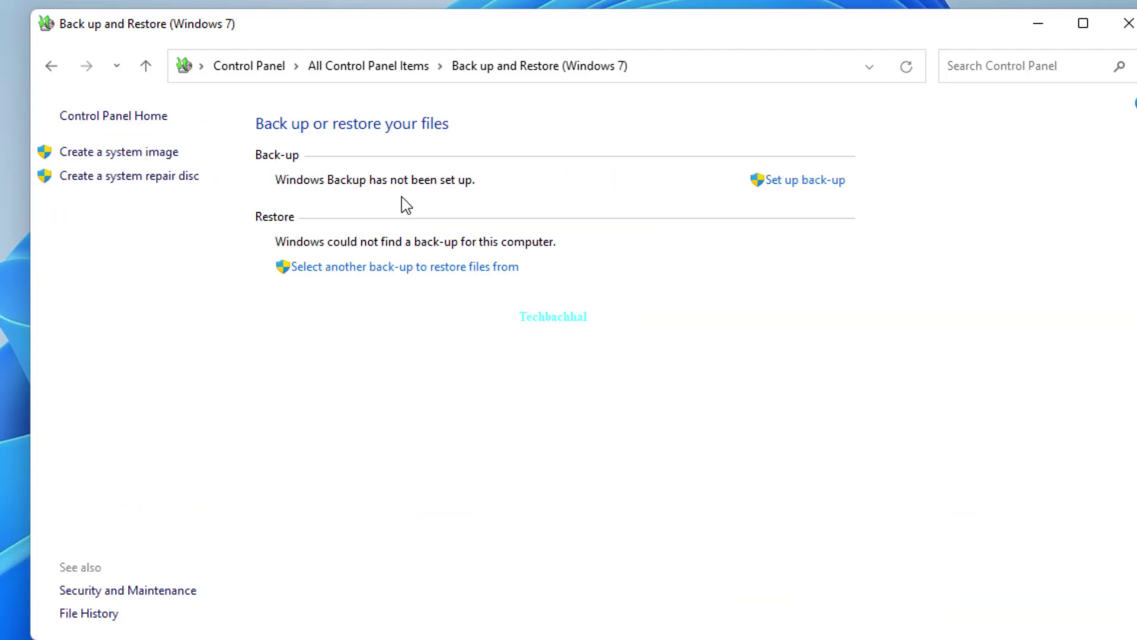
pyautogui.click(125, 155)
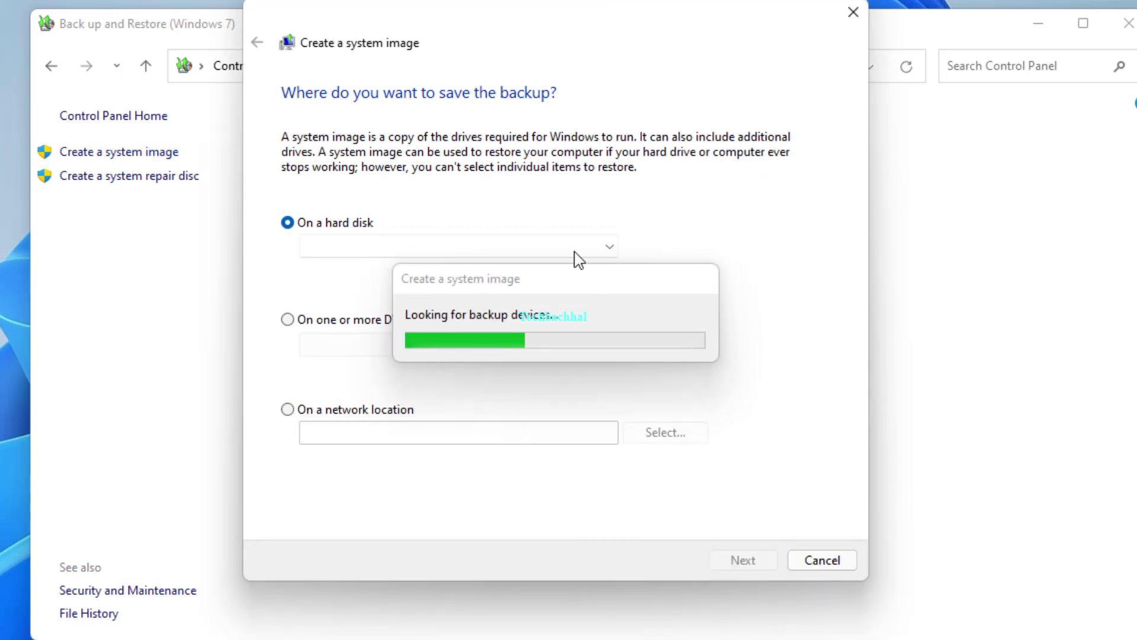
pyautogui.click(288, 409)
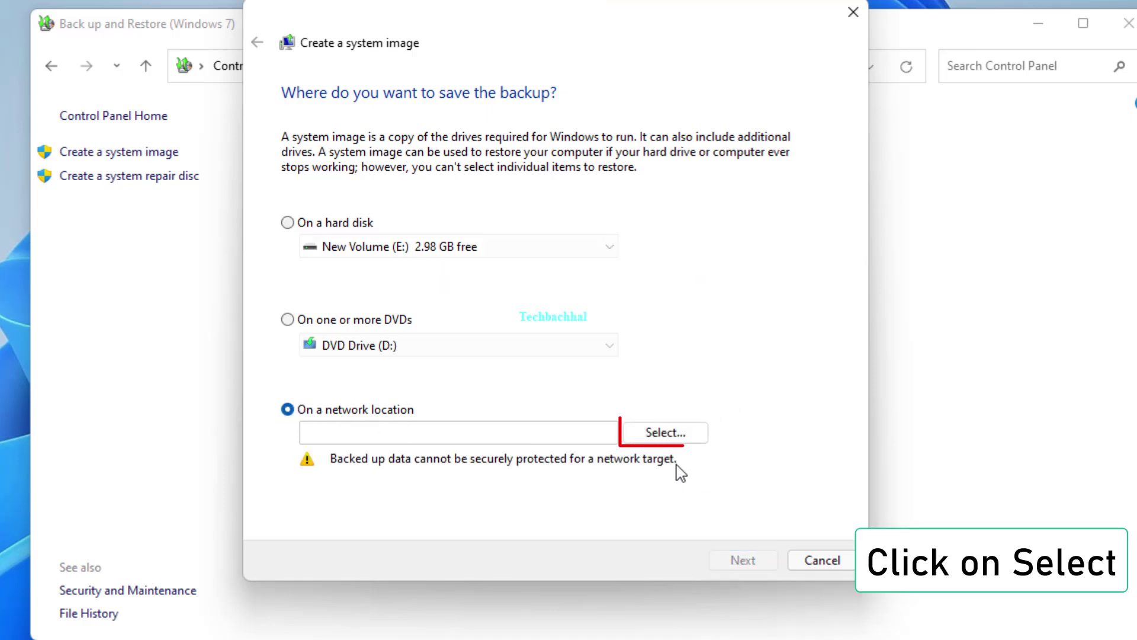
# Specify \\192.168.0.106\e as the network location for the backup files.
pyautogui.click(699, 436)
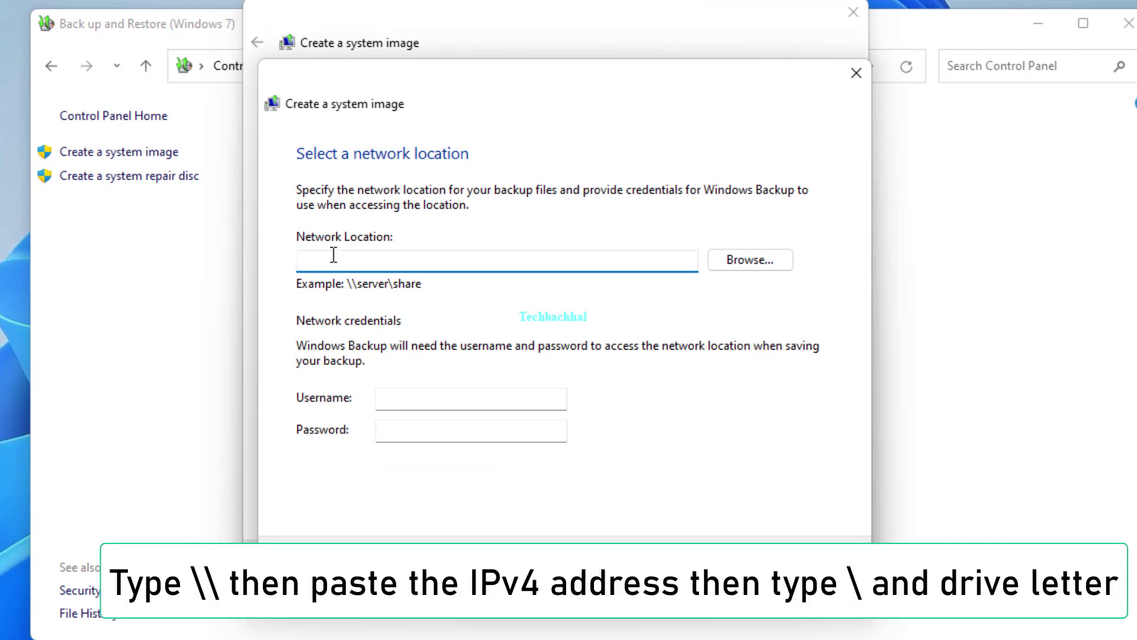
pyautogui.write('\\\\')
pyautogui.hotkey('ctrl', 'v')
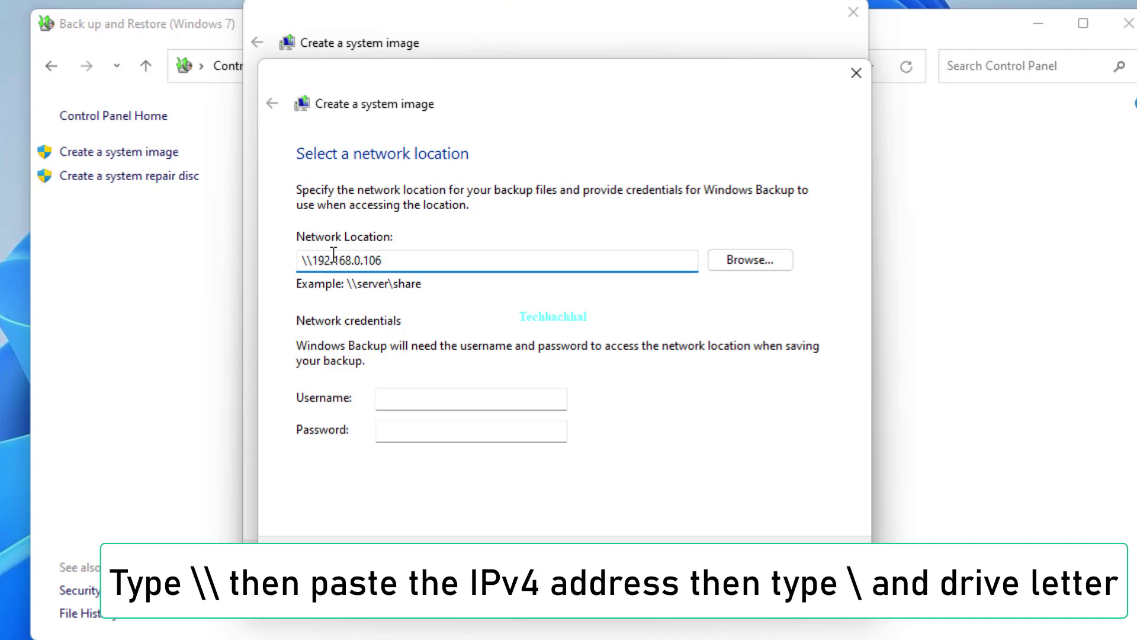
pyautogui.write('\\e')
# Enter the username and password in the network credentials and confirm the network location.
pyautogui.click(446, 401)
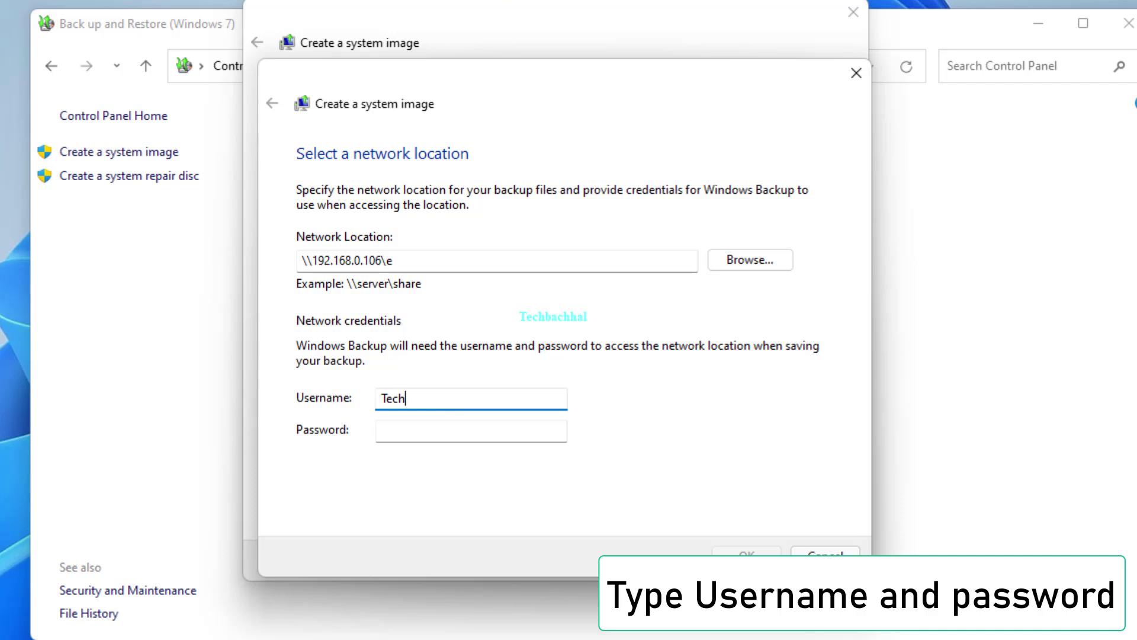
pyautogui.click(408, 428)
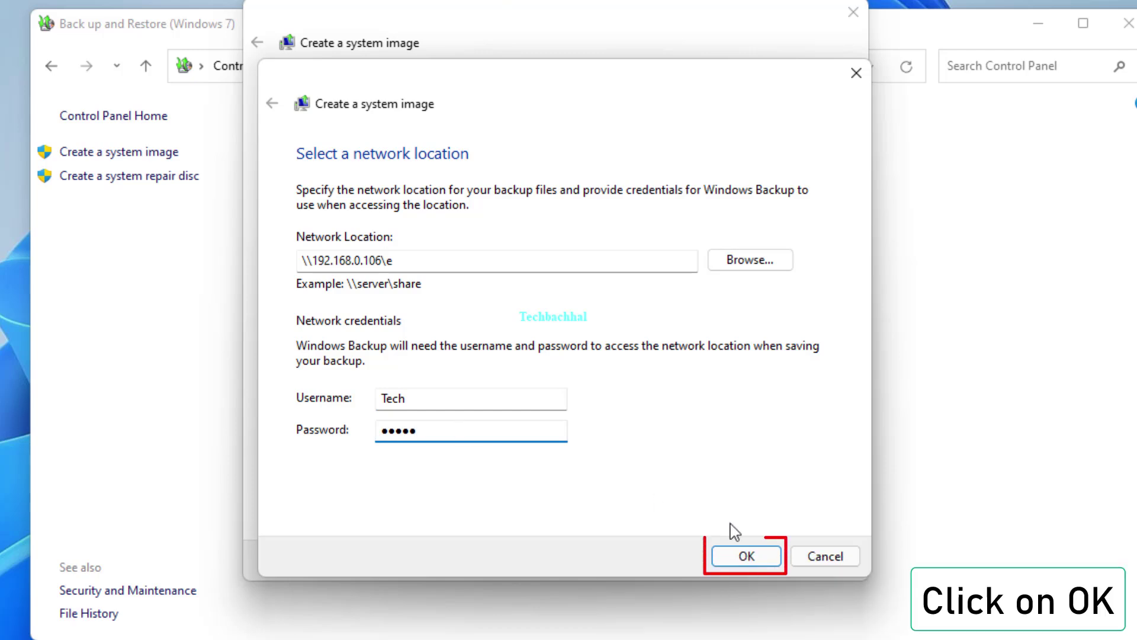
pyautogui.click(747, 556)
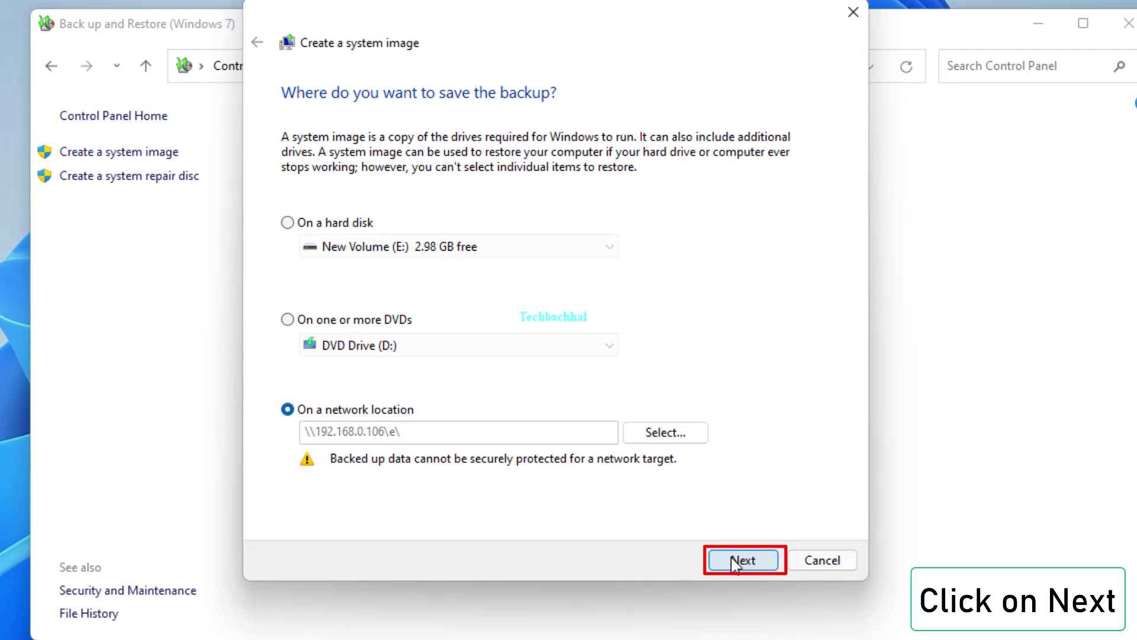
# Accept the network destination and the default drives, and start the system image backup.
pyautogui.click(744, 560)
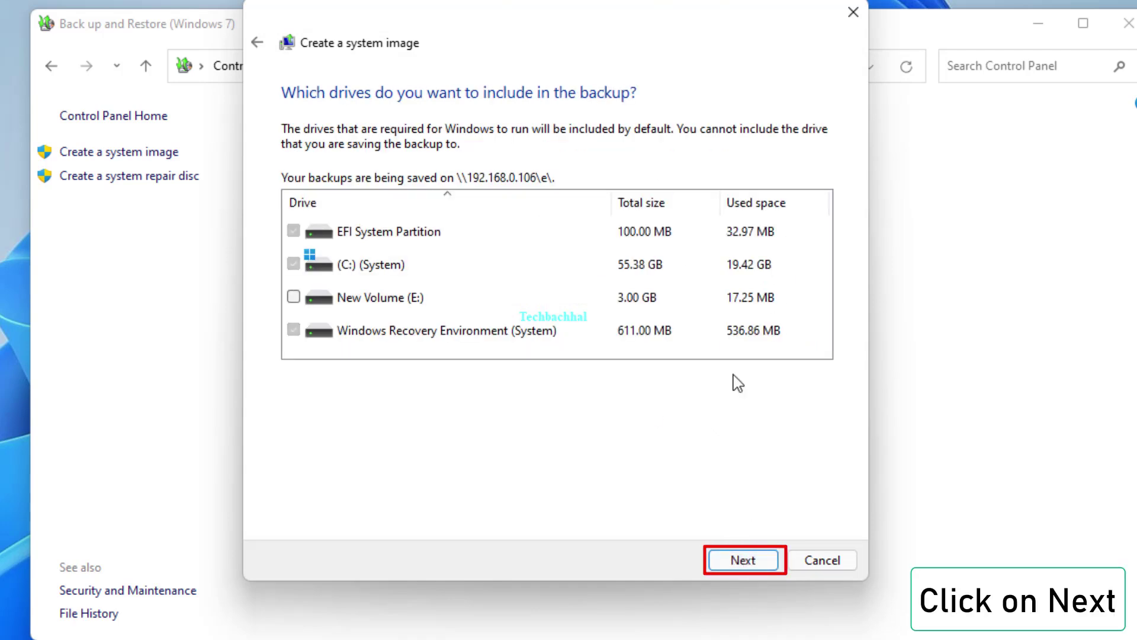
pyautogui.click(743, 560)
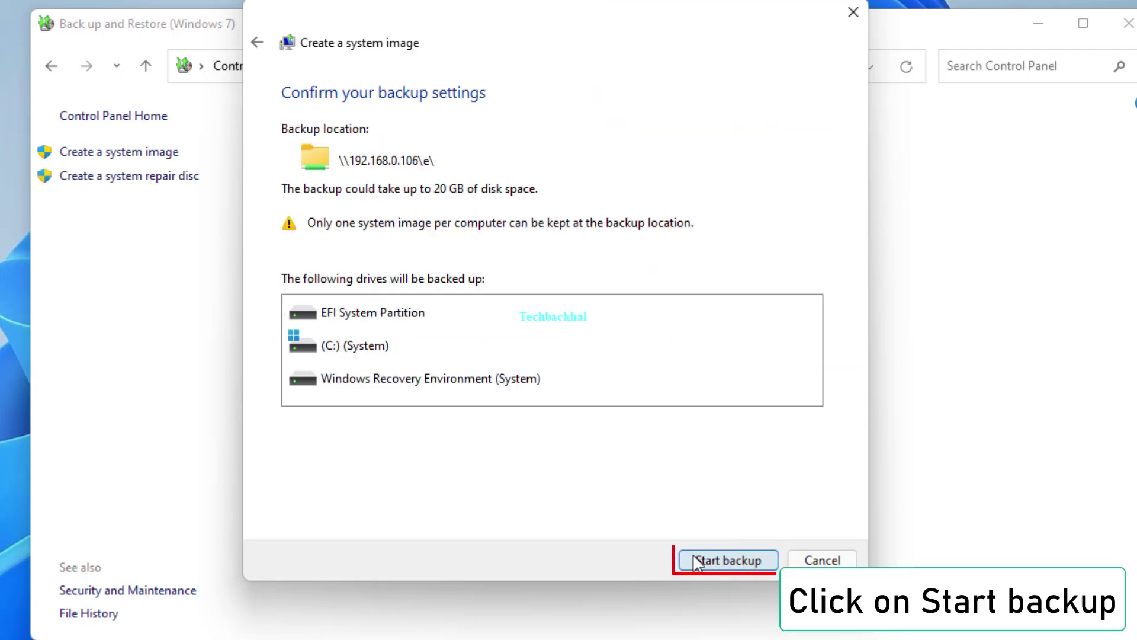
pyautogui.click(722, 561)
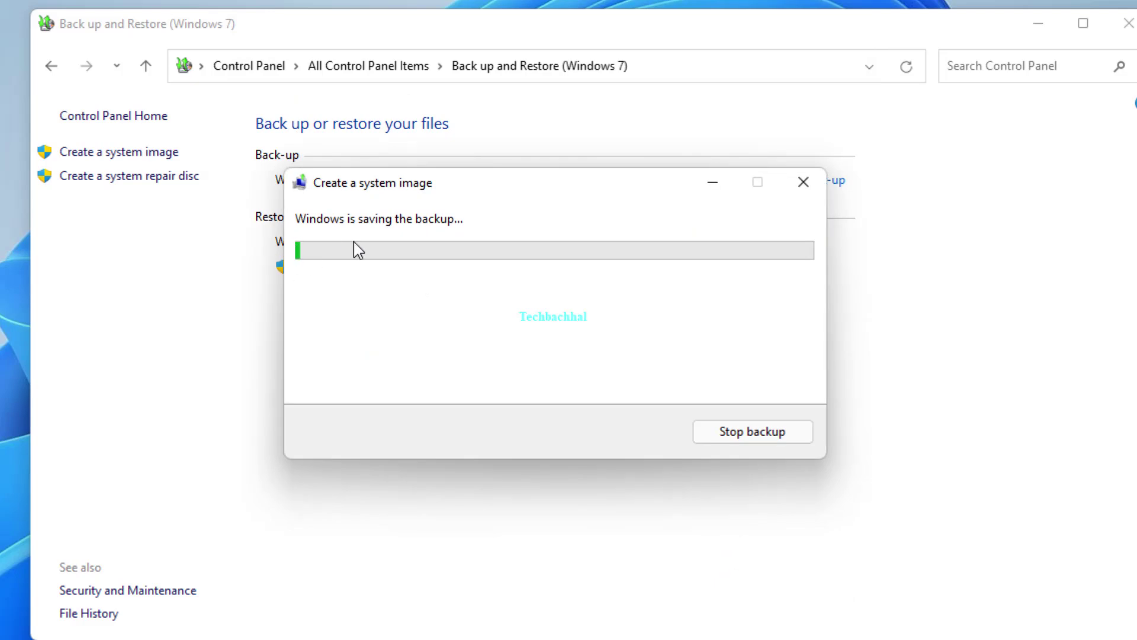
pyautogui.click(1006, 95)
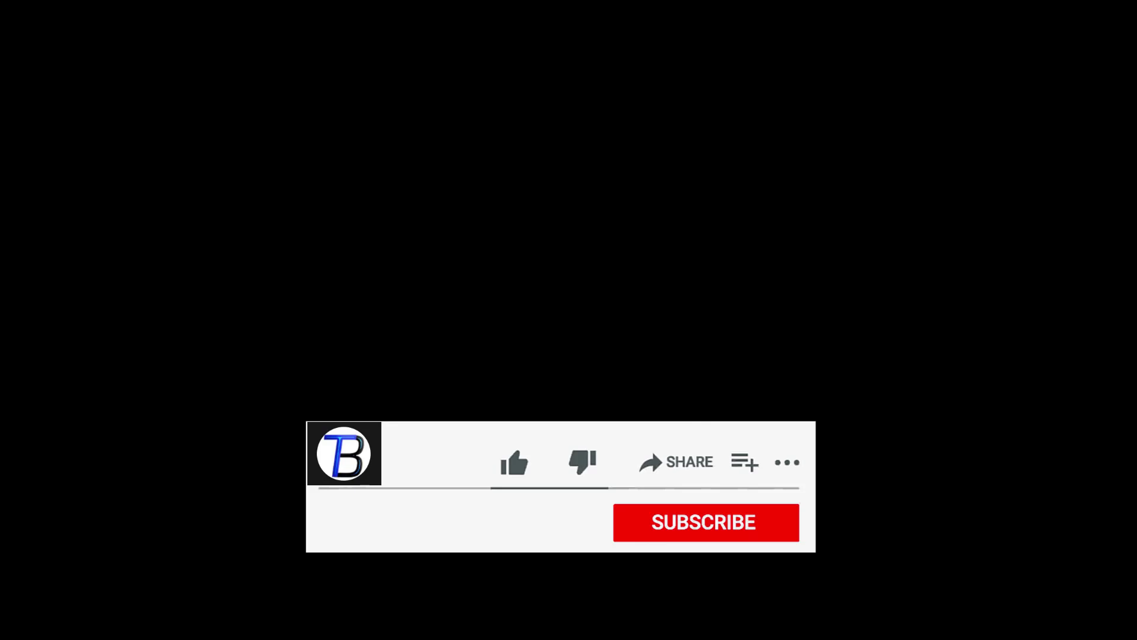